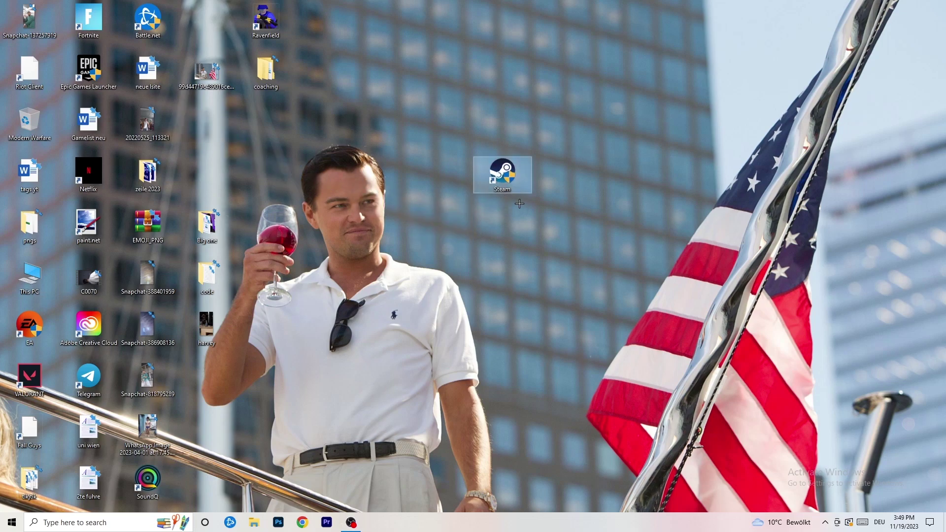
# Review the Steam shortcut's compatibility mode and administrator settings in its properties, accepting them as they are.
pyautogui.rightClick(508, 173)
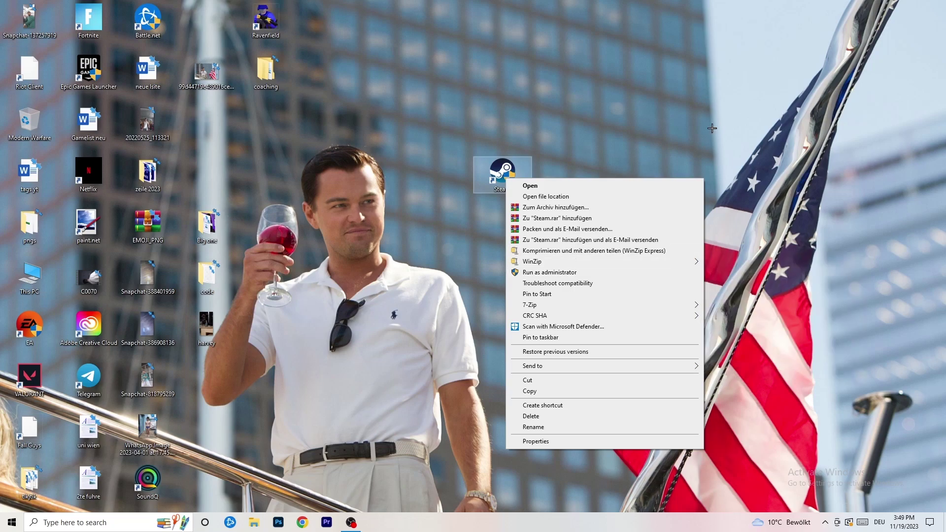
pyautogui.click(535, 441)
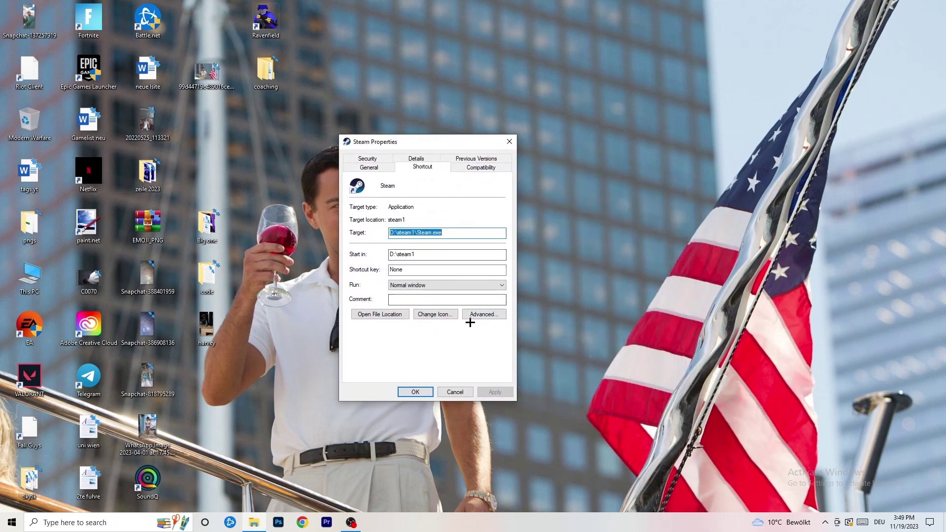
pyautogui.click(485, 168)
pyautogui.moveTo(433, 144); pyautogui.dragTo(544, 101)
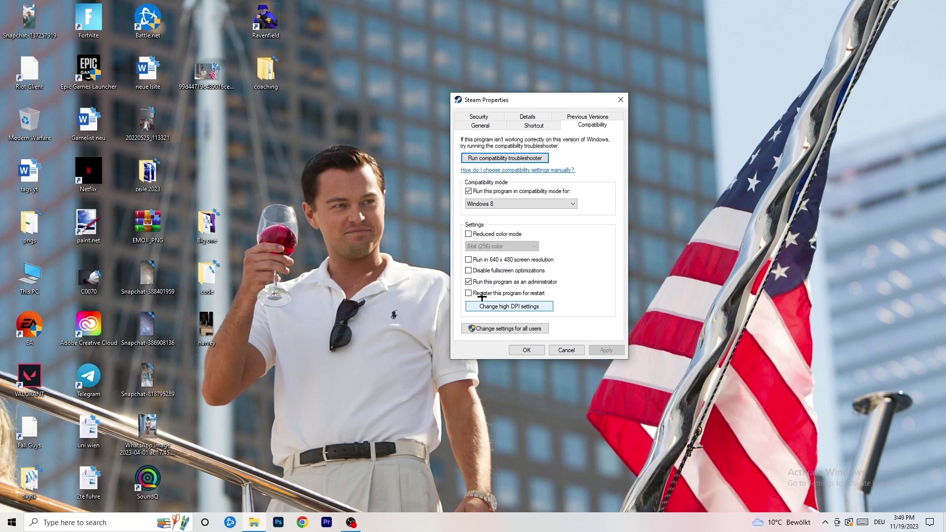
pyautogui.click(525, 204)
pyautogui.click(616, 194)
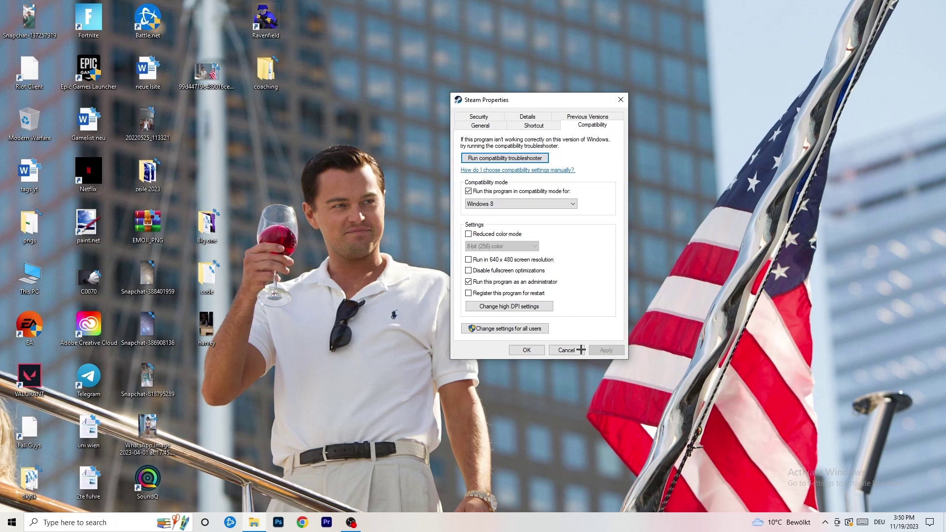
pyautogui.click(536, 350)
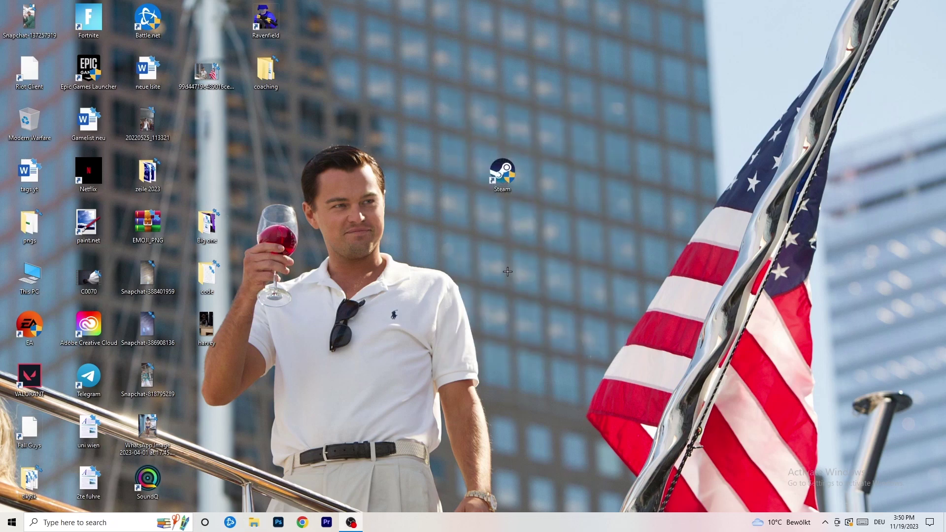
# Move the Steam shortcut closer to the other desktop icons and check its compatibility settings again.
pyautogui.moveTo(494, 178); pyautogui.dragTo(447, 177)
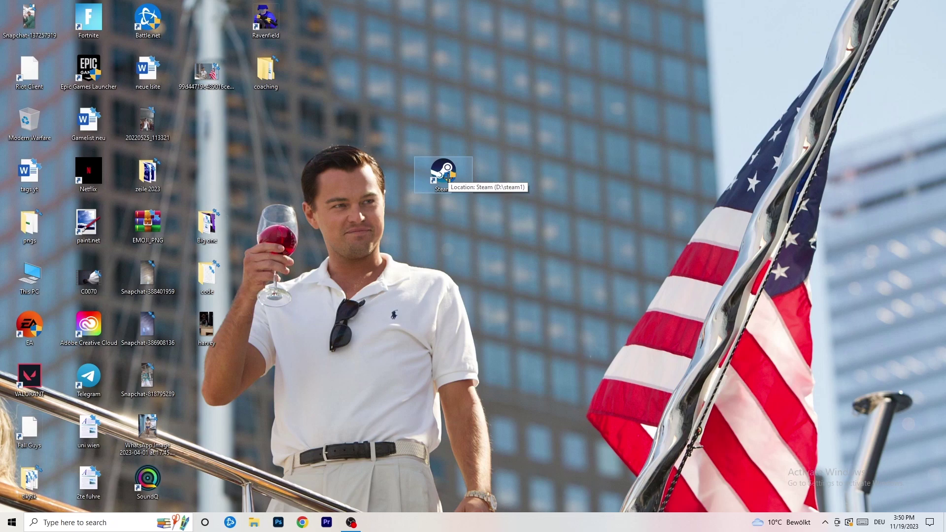
pyautogui.moveTo(449, 178); pyautogui.dragTo(330, 177)
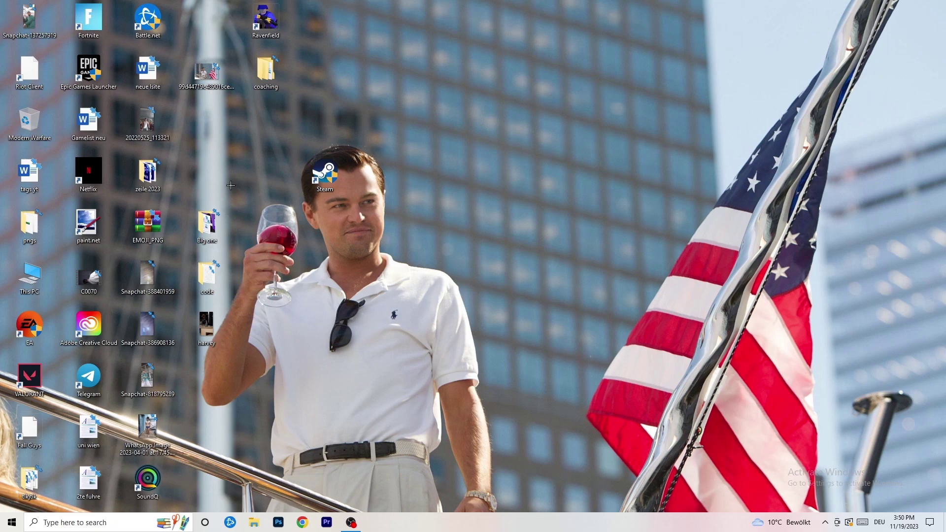
pyautogui.rightClick(326, 183)
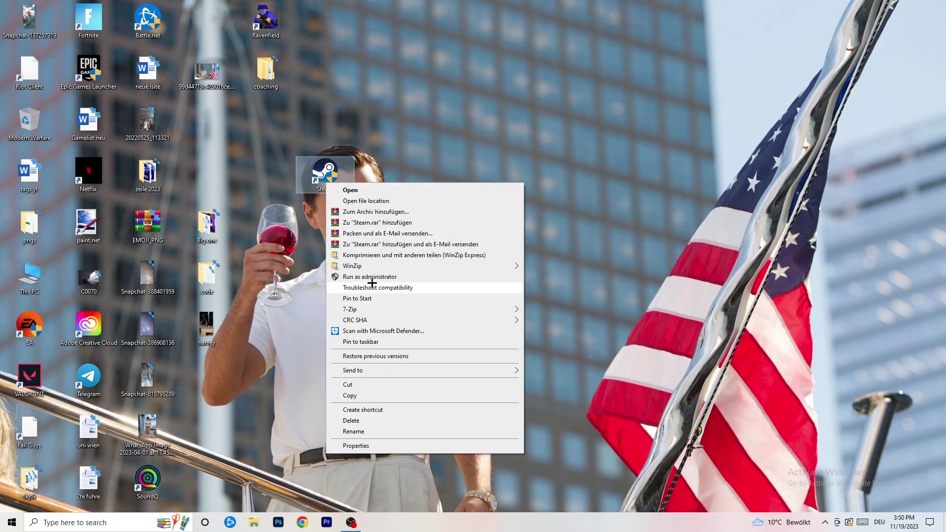
pyautogui.click(358, 447)
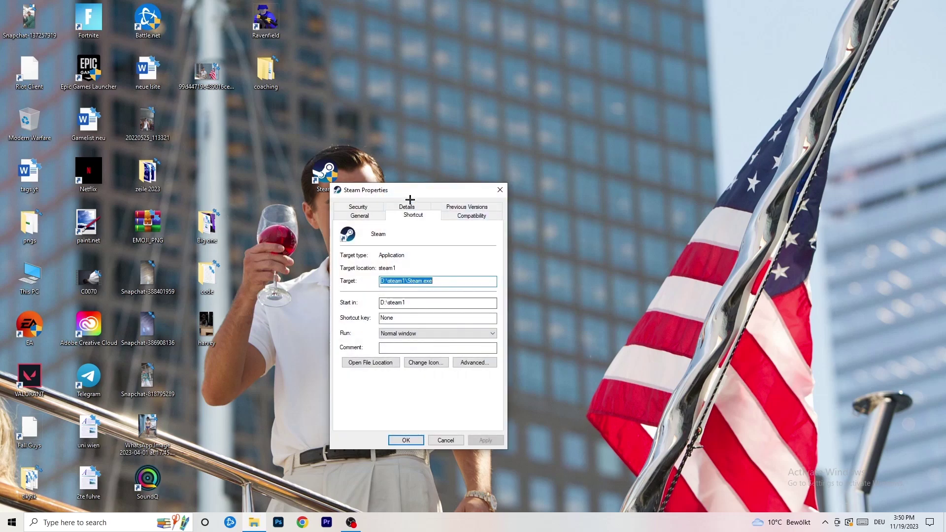
pyautogui.click(463, 217)
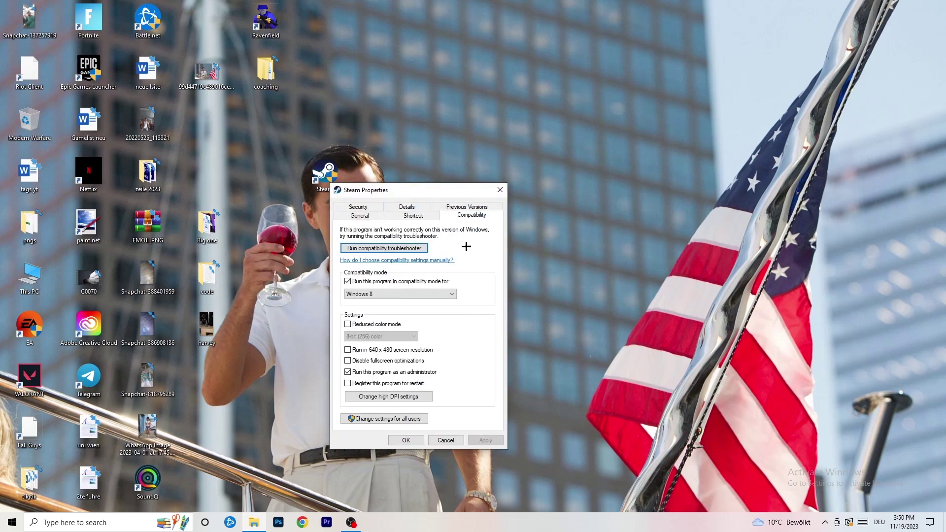
pyautogui.click(500, 190)
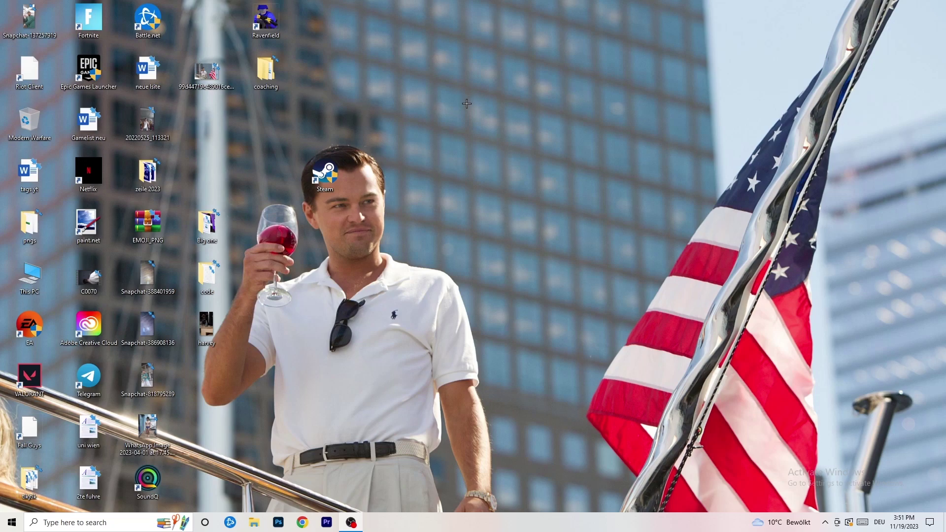
# Open Task Manager and maximize its window.
pyautogui.moveTo(499, 522); pyautogui.dragTo(481, 498)
pyautogui.rightClick(481, 525)
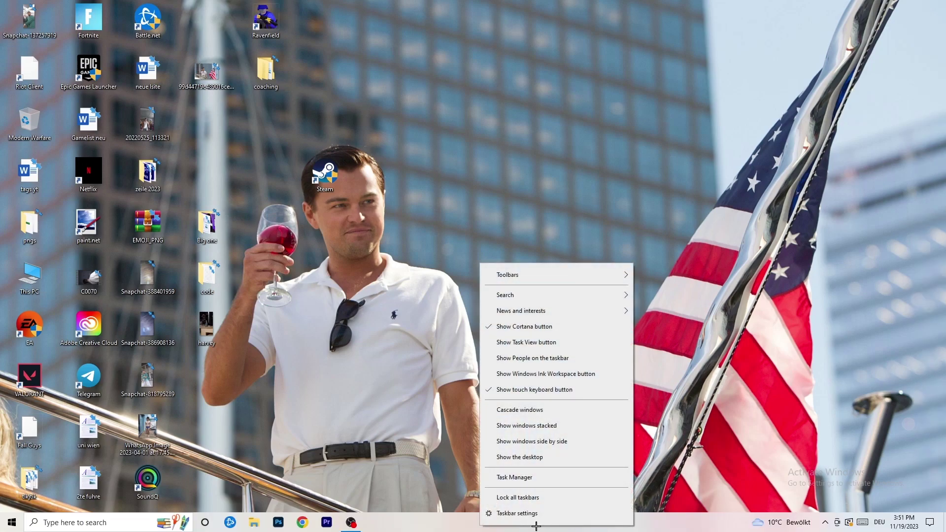
pyautogui.click(527, 478)
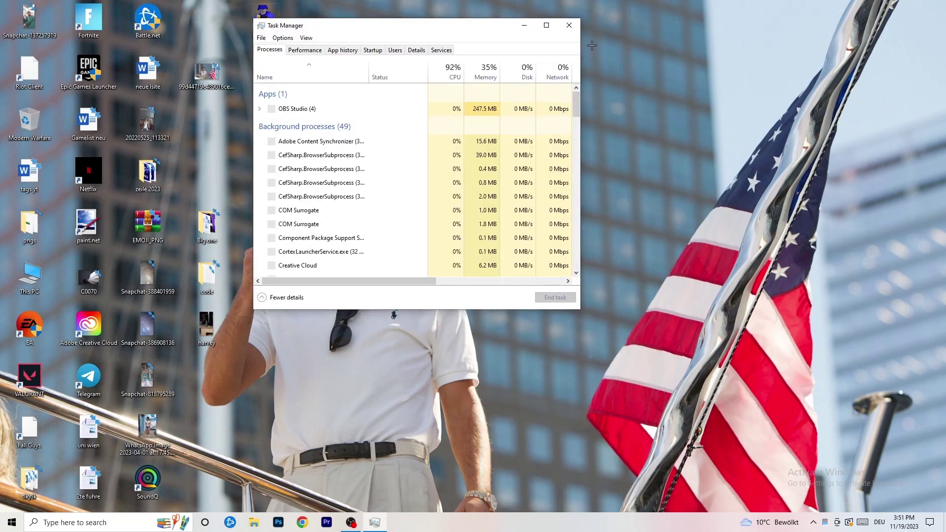
pyautogui.click(547, 24)
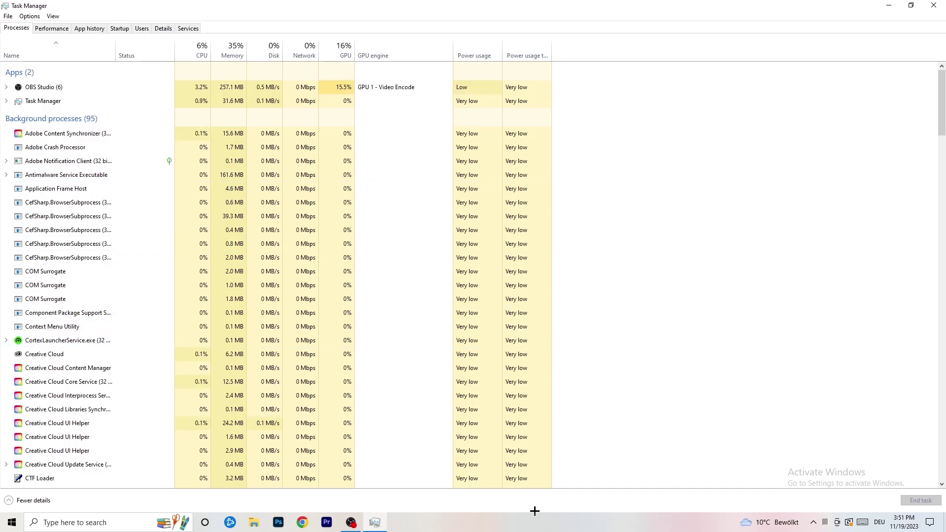
# Look through the detailed process list and display the priority options for a Creative Cloud UI Helper process.
pyautogui.click(154, 29)
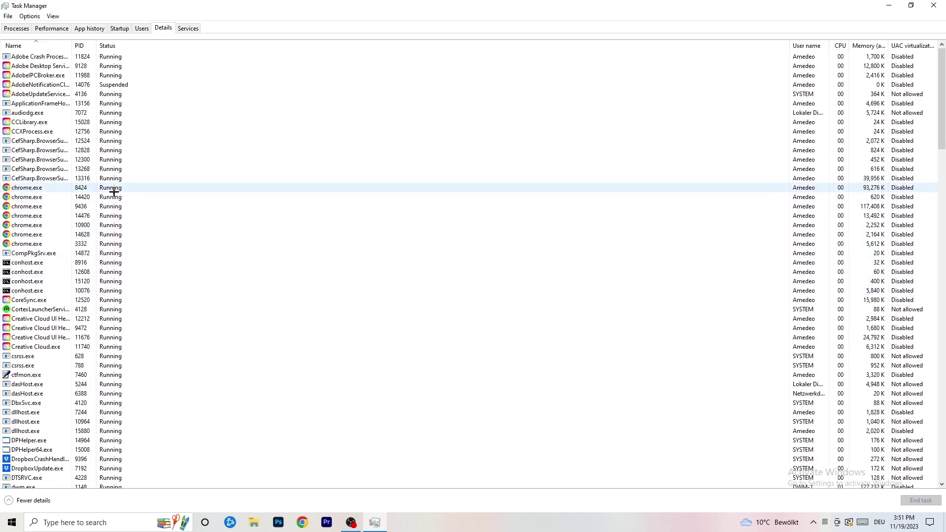
pyautogui.scroll(-3, 114, 192)
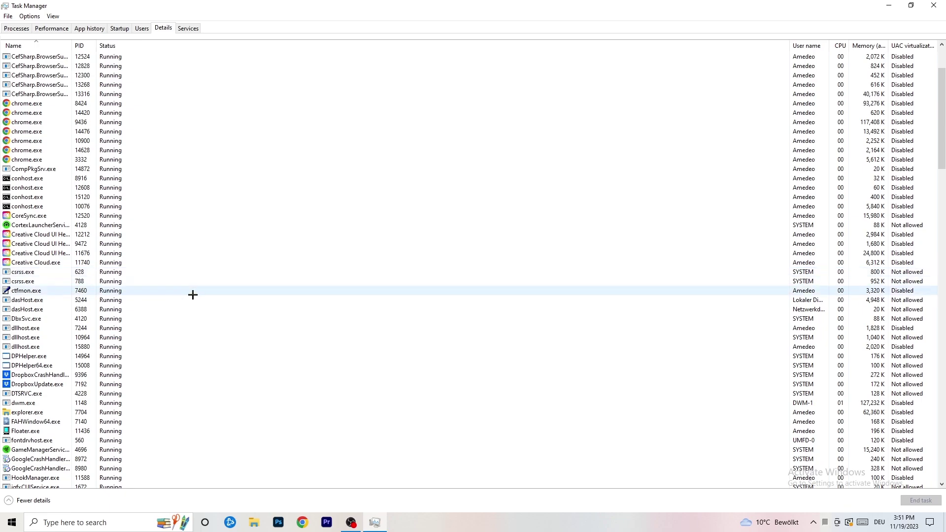
pyautogui.rightClick(39, 252)
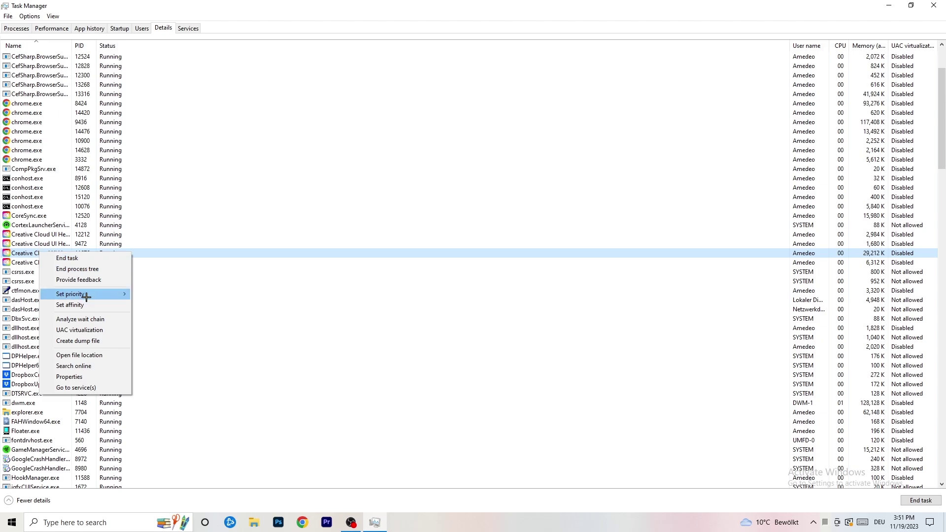
pyautogui.moveTo(87, 297)
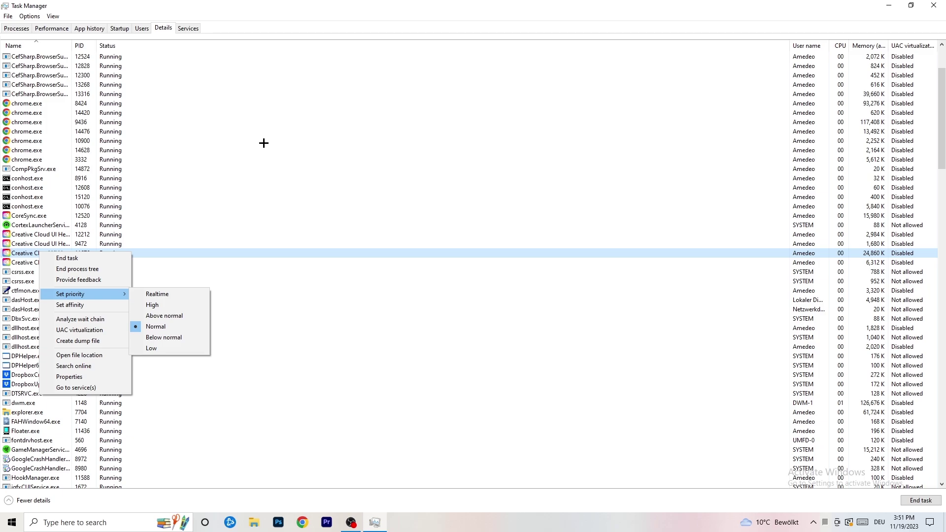
# Review the startup programs and view the available actions for File Association Helper without disabling it.
pyautogui.click(122, 28)
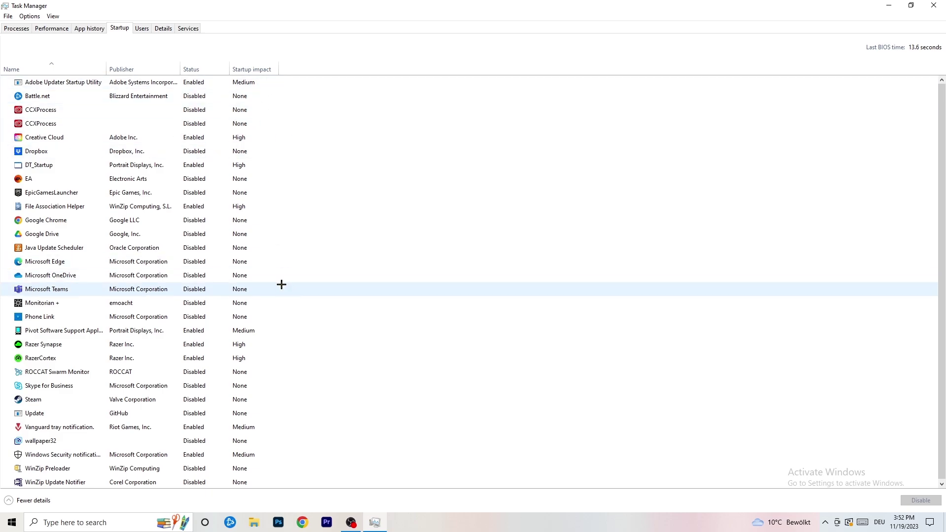
pyautogui.scroll(-2, 282, 439)
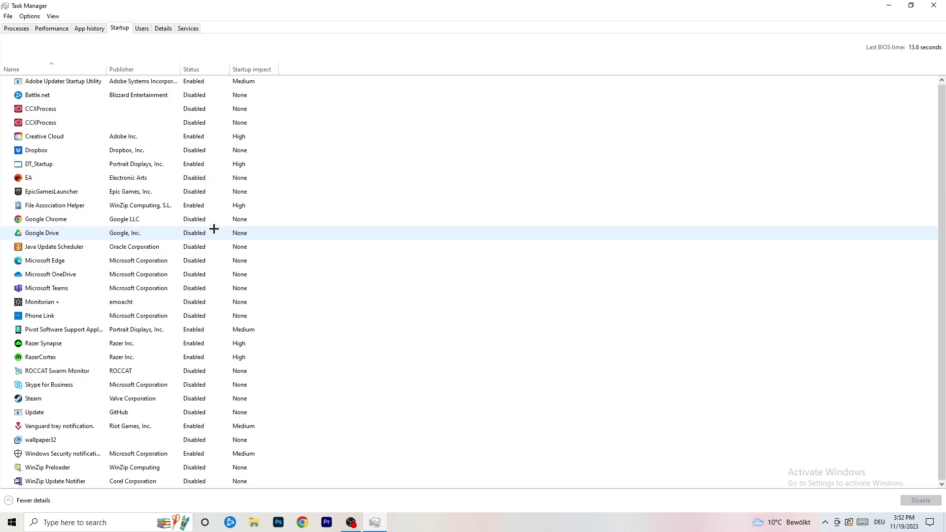
pyautogui.rightClick(203, 206)
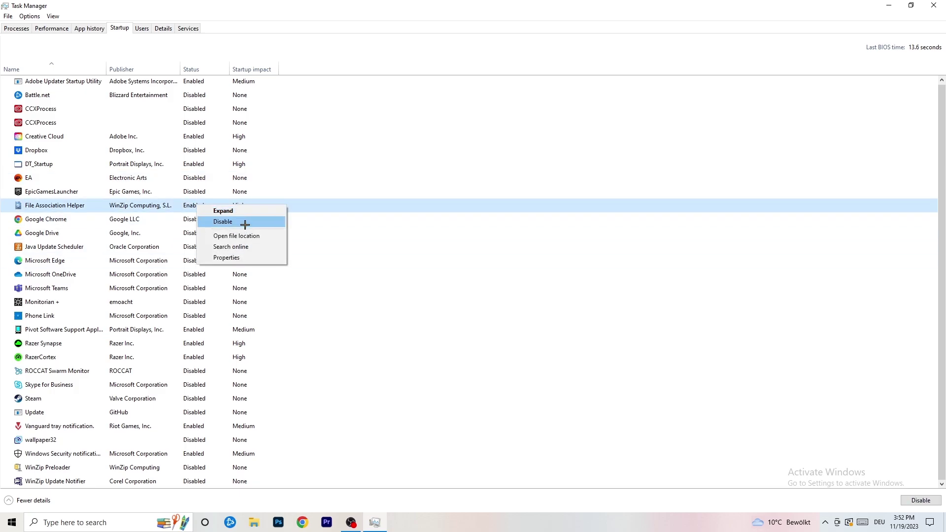
pyautogui.click(387, 71)
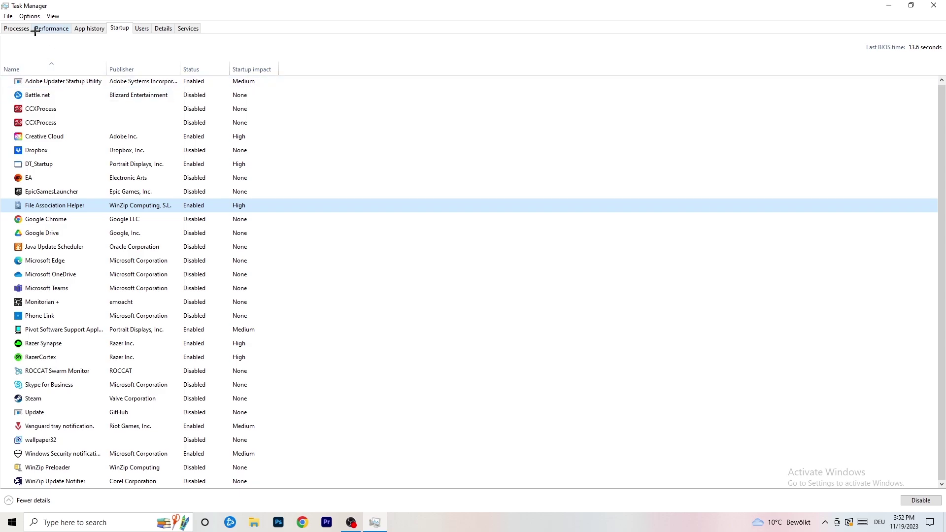
# Sort the running processes by GPU usage, reverse the order, and look through the list.
pyautogui.click(20, 28)
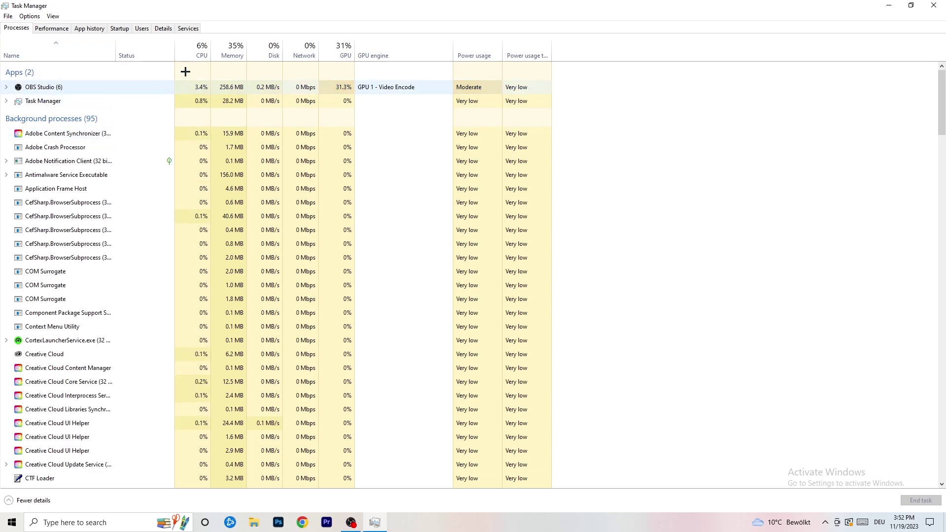
pyautogui.click(202, 42)
pyautogui.click(339, 44)
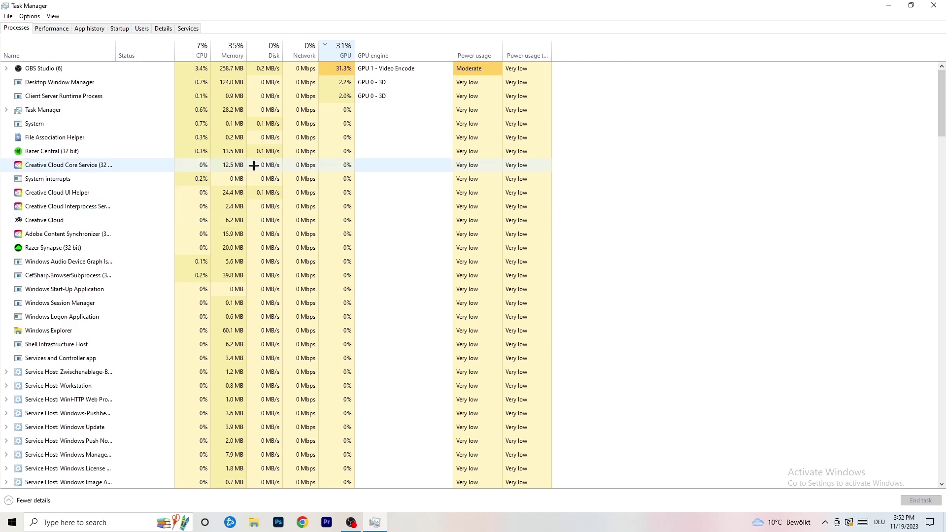
pyautogui.click(341, 52)
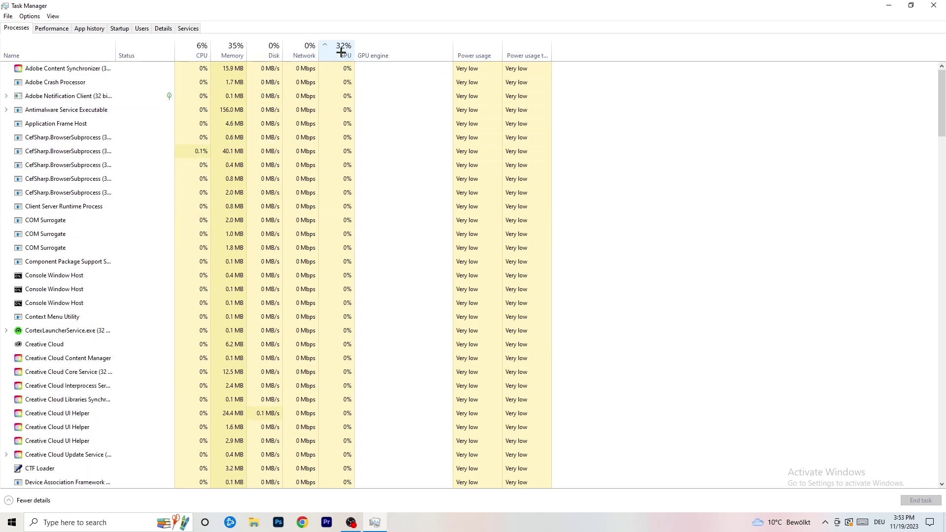
pyautogui.scroll(-15, 347, 156)
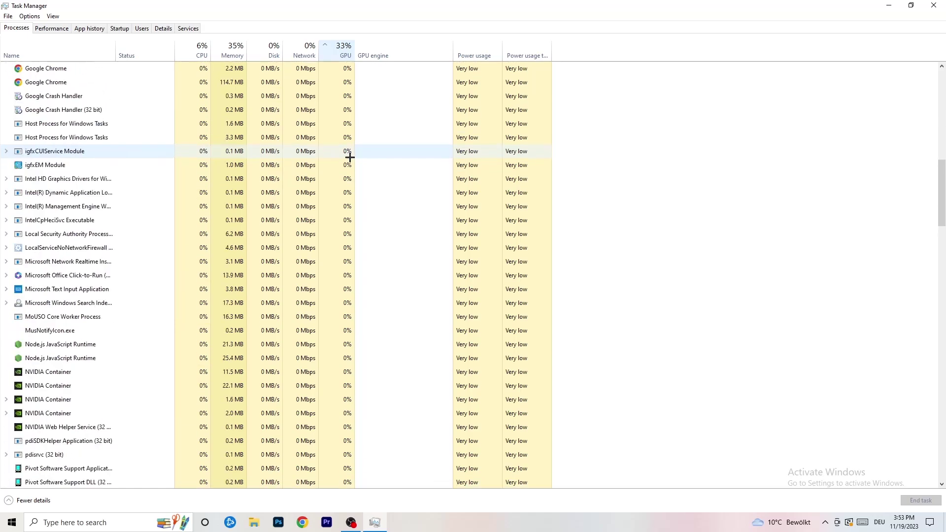
pyautogui.scroll(15, 349, 155)
pyautogui.scroll(-19, 350, 142)
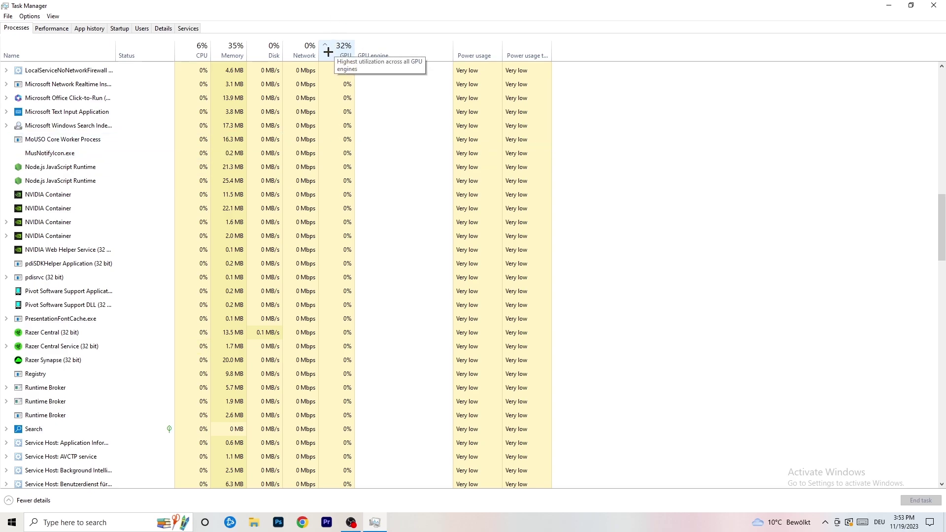
# View the available actions for the Microsoft Windows Search Indexer process, sort processes by CPU usage, and close Task Manager.
pyautogui.rightClick(321, 124)
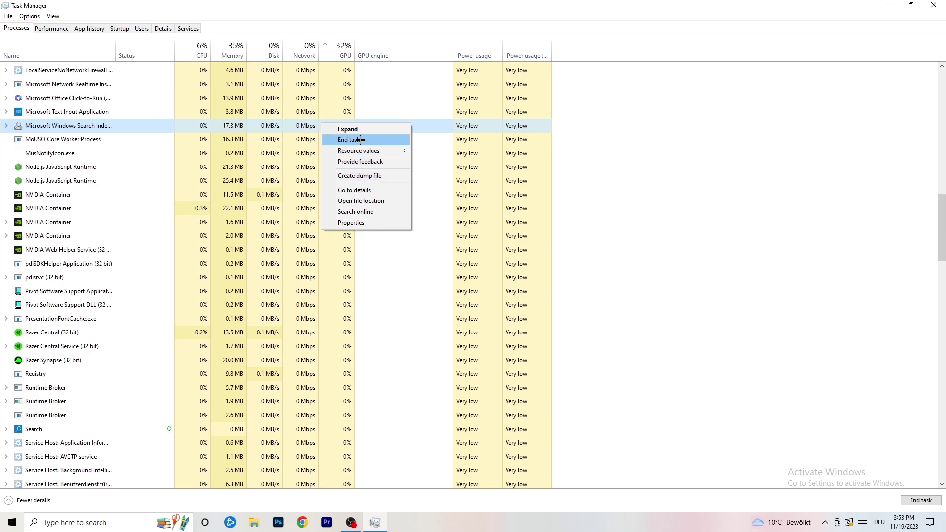
pyautogui.click(198, 51)
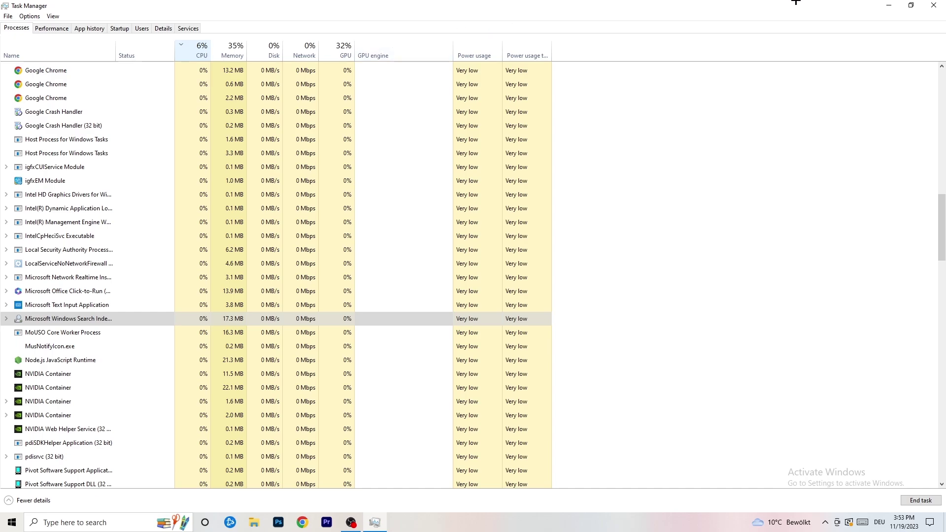
pyautogui.click(933, 4)
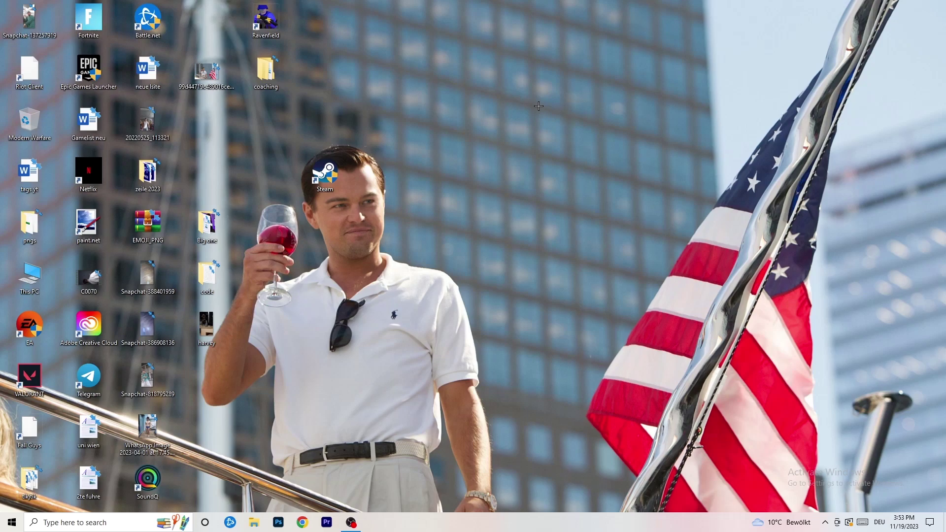
# Open the Windows Gaming settings and review the Xbox Game Bar and Captures options, including background recording, audio and video.
pyautogui.click(12, 522)
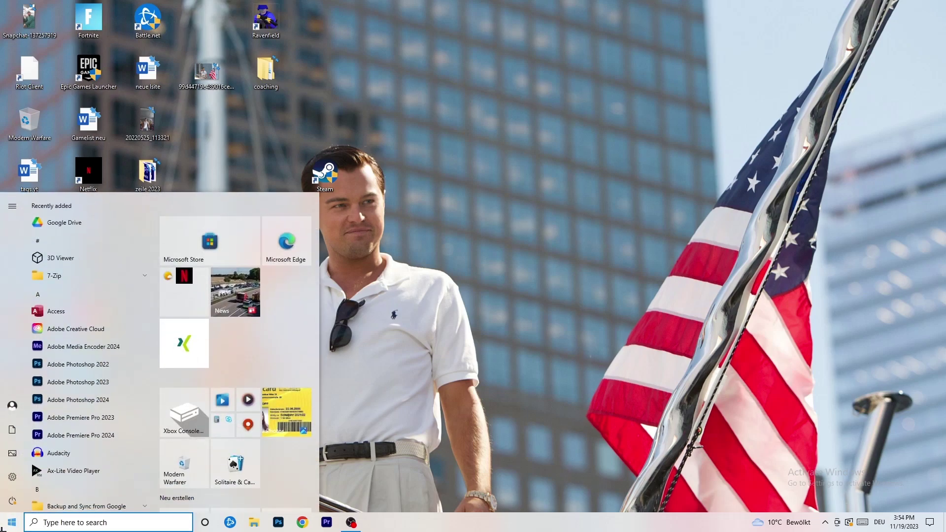
pyautogui.click(13, 476)
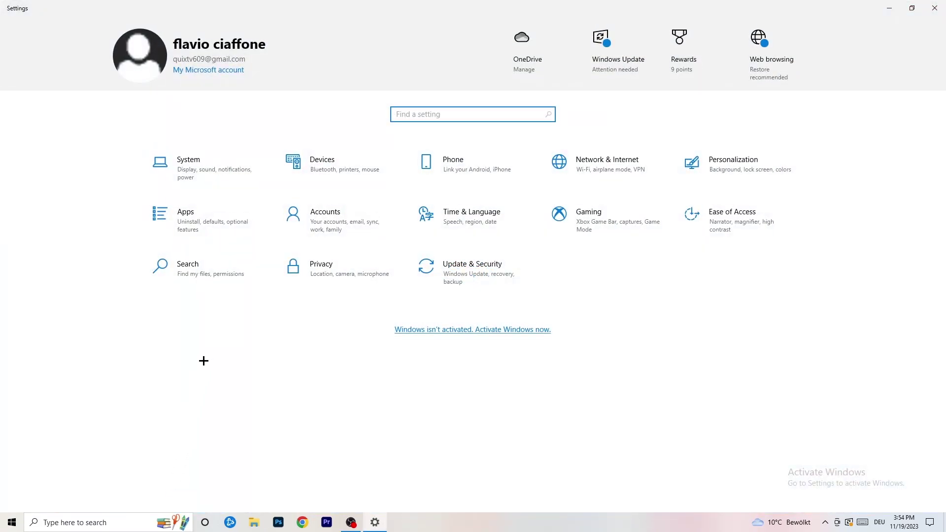
pyautogui.click(589, 217)
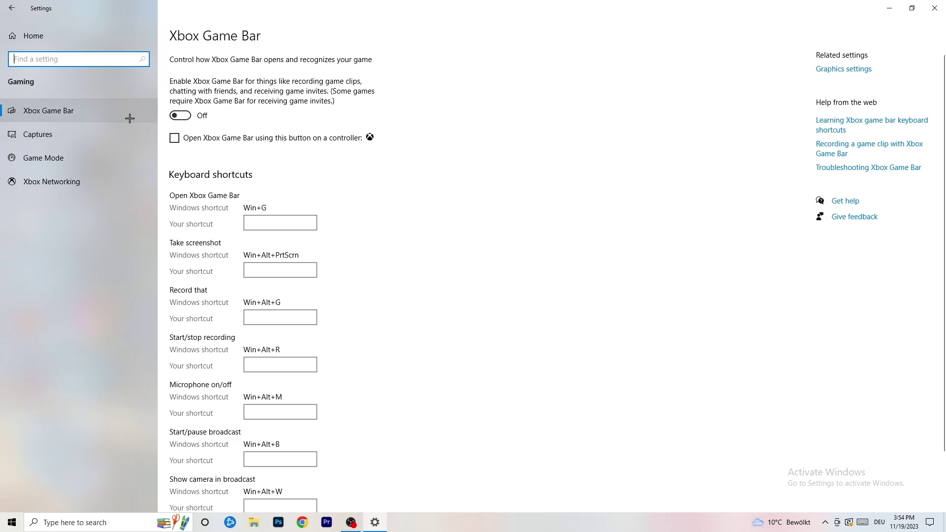
pyautogui.click(82, 129)
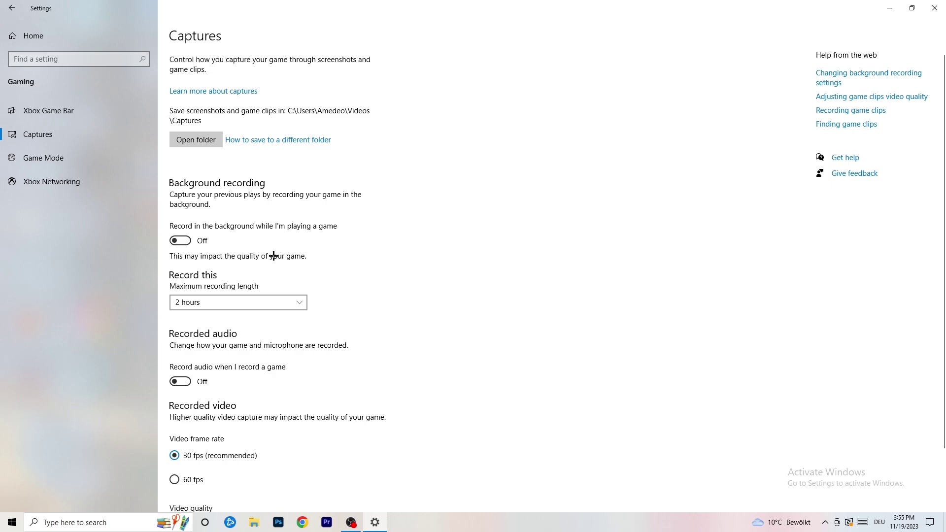
pyautogui.scroll(-3, 274, 256)
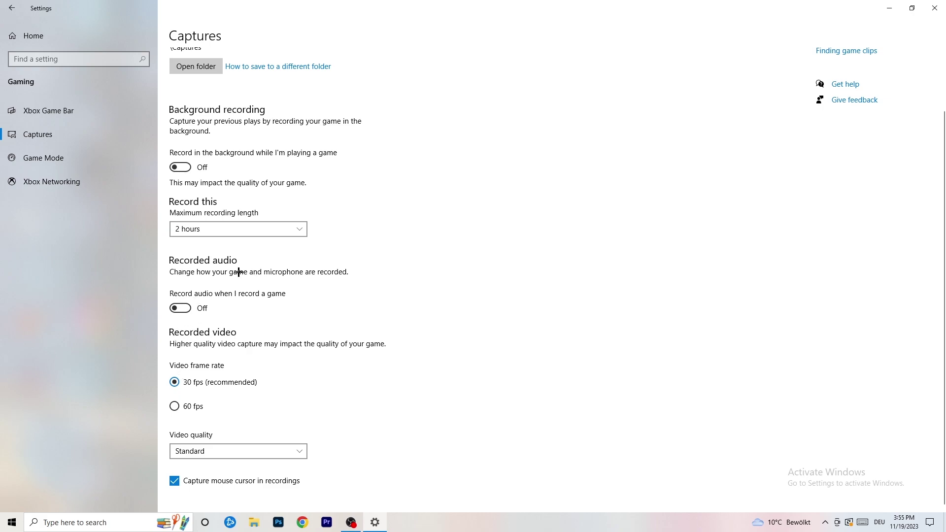
# Review the Game Mode setting and the Windows Update page under Update & Security, keeping the Settings window maximized.
pyautogui.click(19, 157)
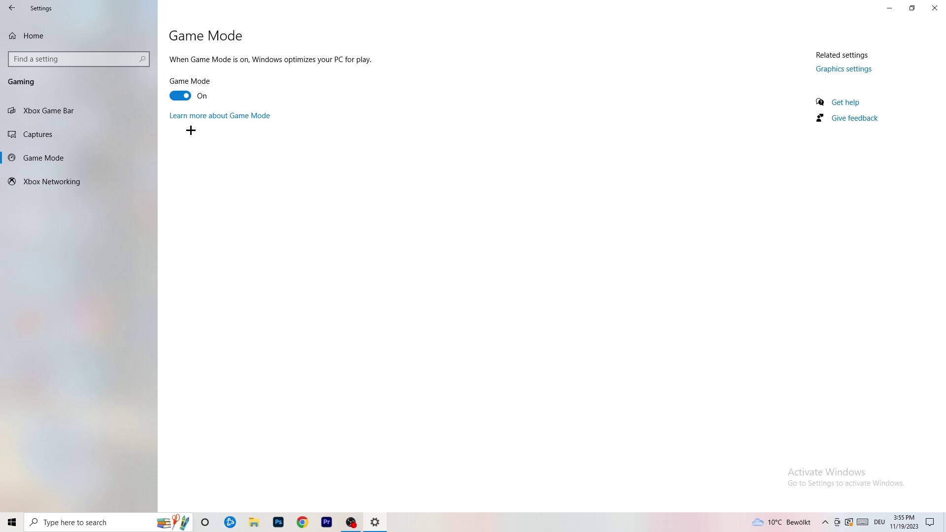
pyautogui.click(12, 7)
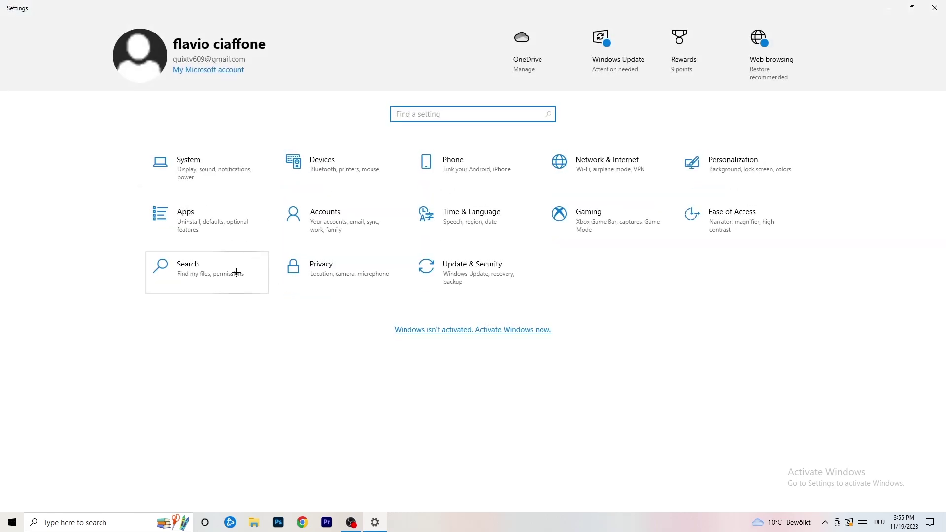
pyautogui.click(499, 271)
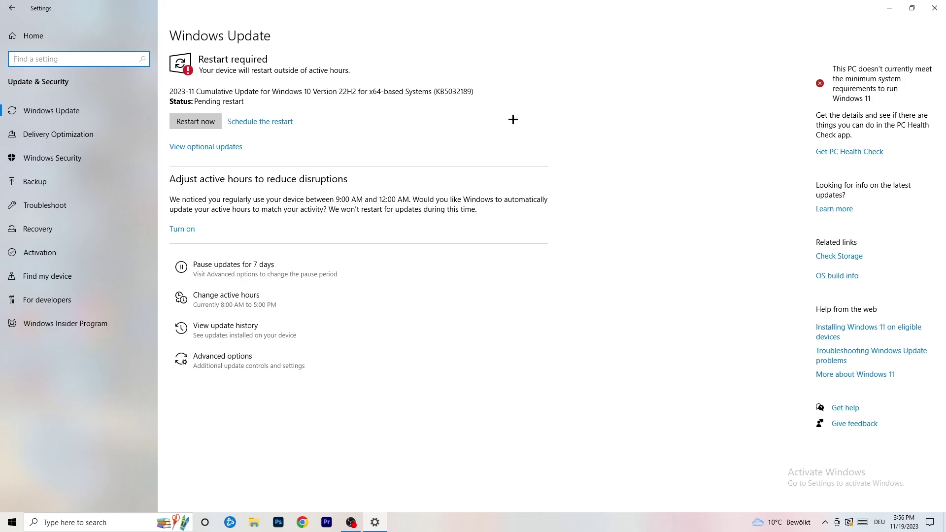
pyautogui.moveTo(689, 1); pyautogui.dragTo(170, 361)
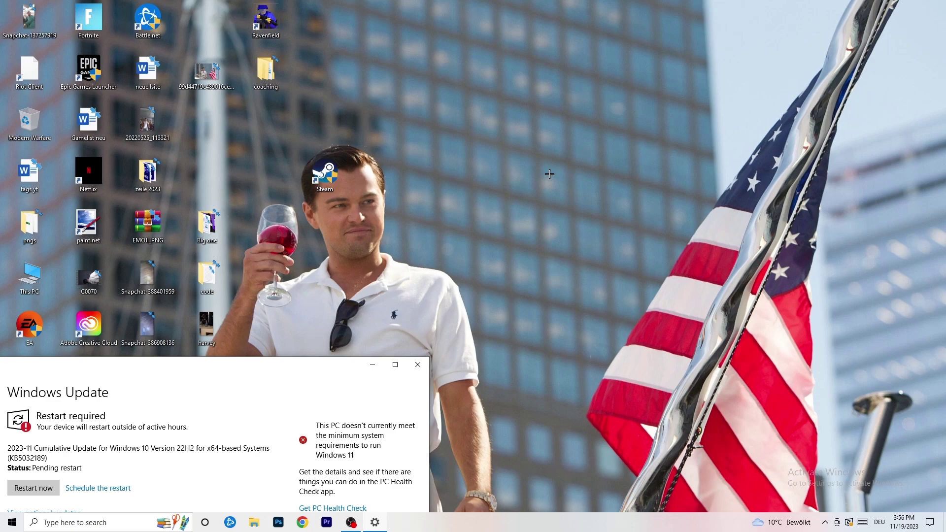
pyautogui.click(395, 365)
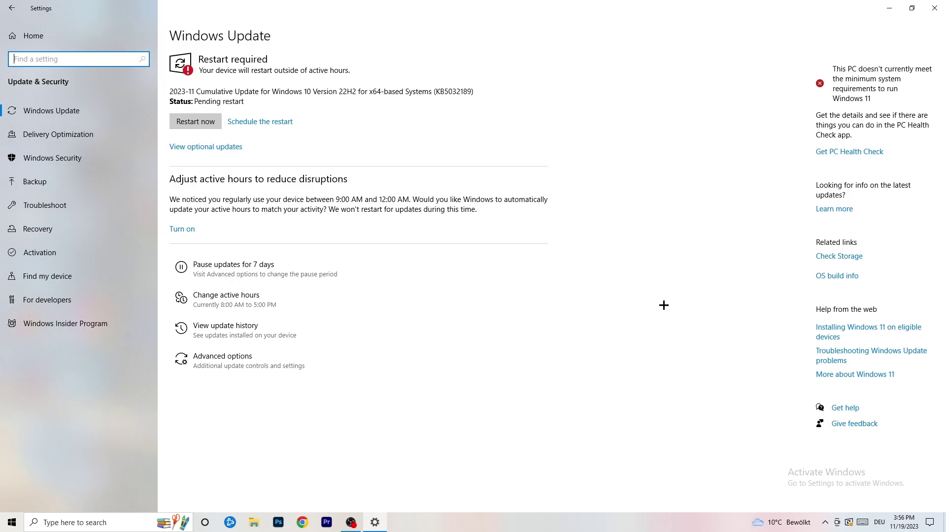
# Open the System display settings and review the scaling and display resolution options without changing them.
pyautogui.click(33, 35)
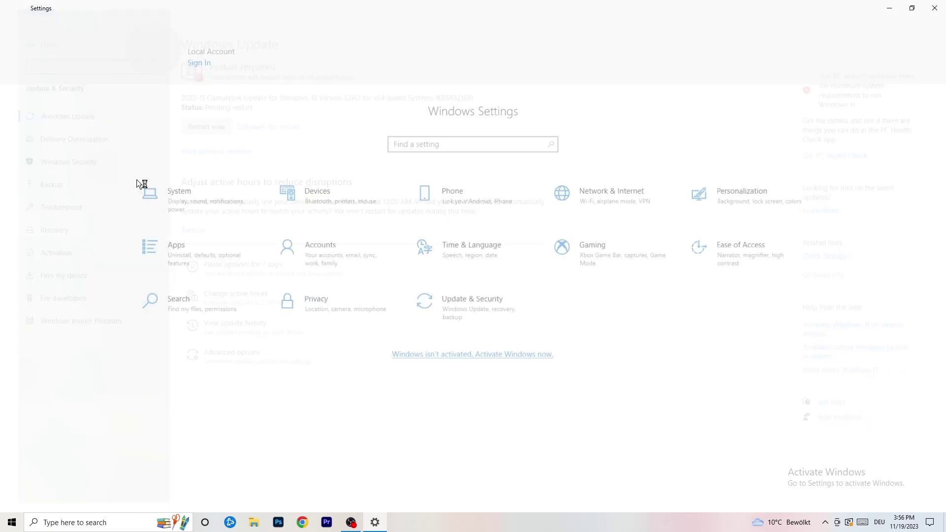
pyautogui.click(207, 178)
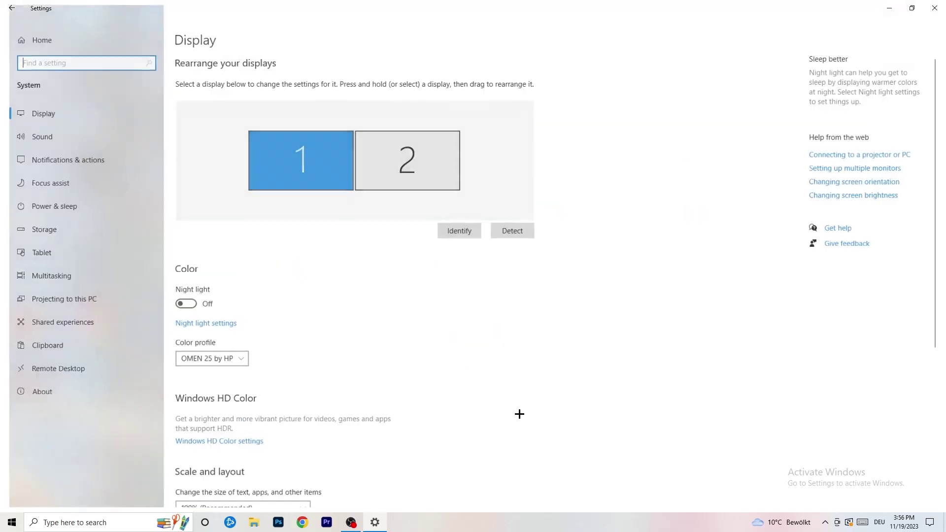
pyautogui.click(198, 36)
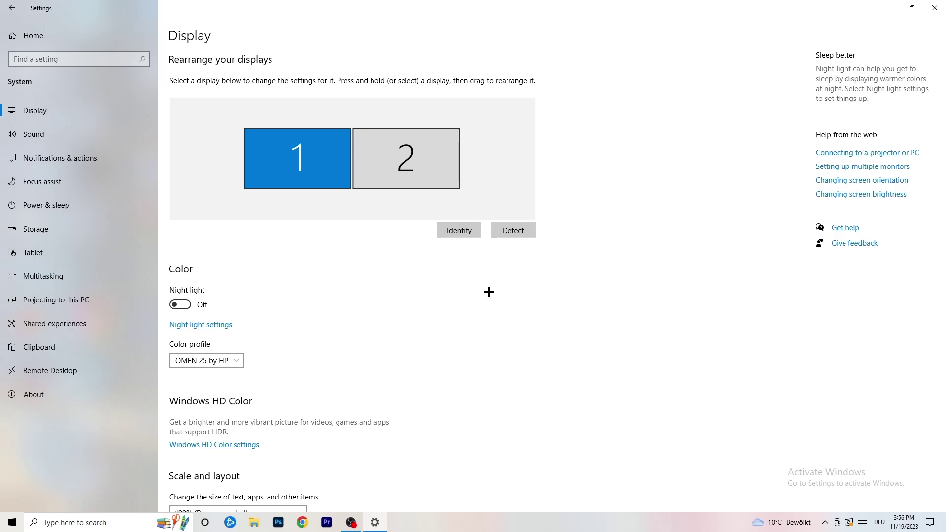
pyautogui.scroll(-5, 369, 245)
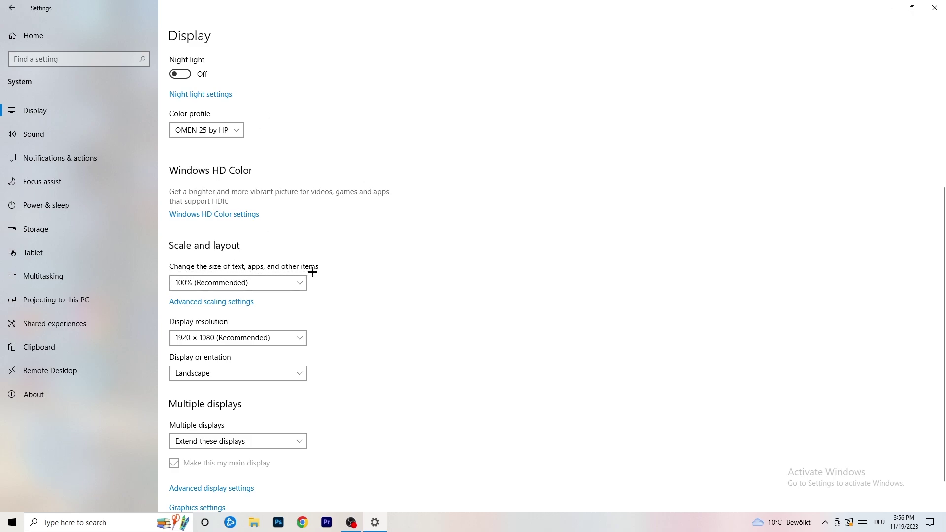
pyautogui.click(299, 283)
pyautogui.click(459, 243)
pyautogui.scroll(-1, 226, 266)
pyautogui.click(271, 298)
pyautogui.click(463, 264)
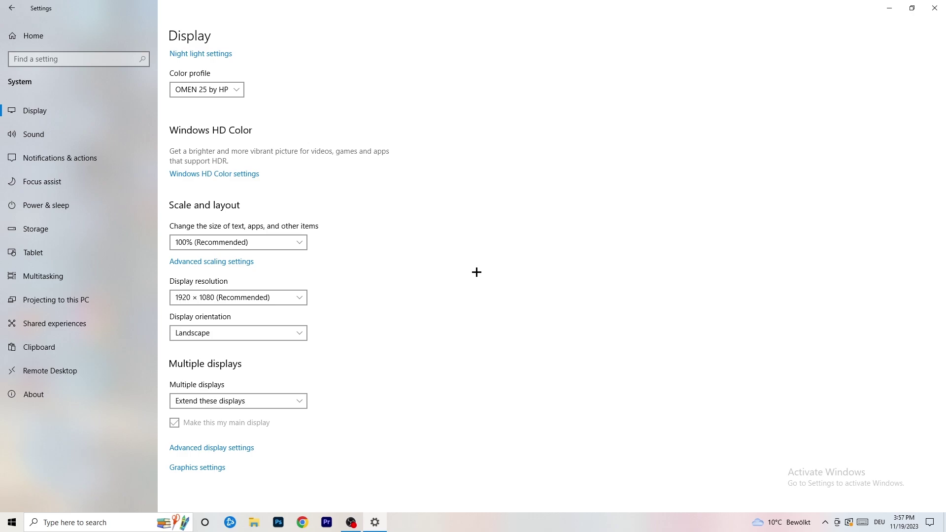
# Open the additional power settings from Power & sleep, review the preferred and additional power plans, and close Power Options.
pyautogui.click(64, 207)
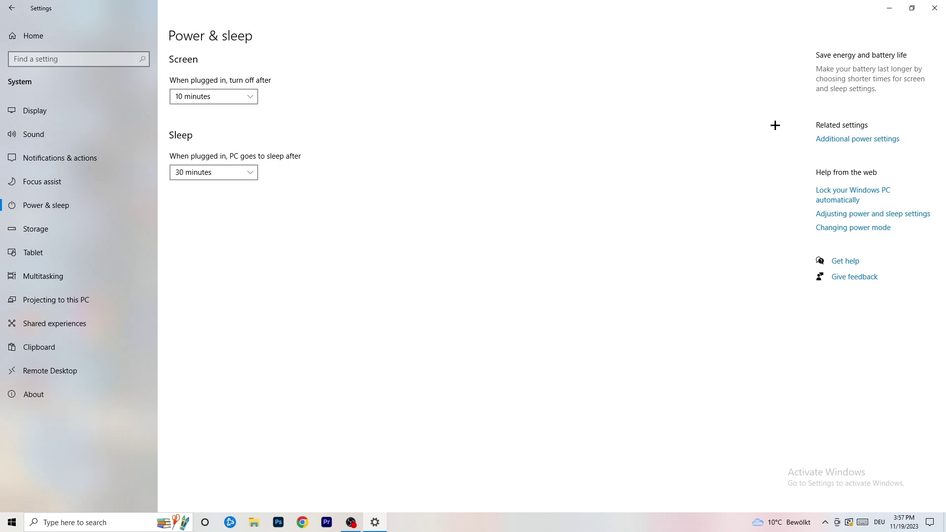
pyautogui.click(848, 142)
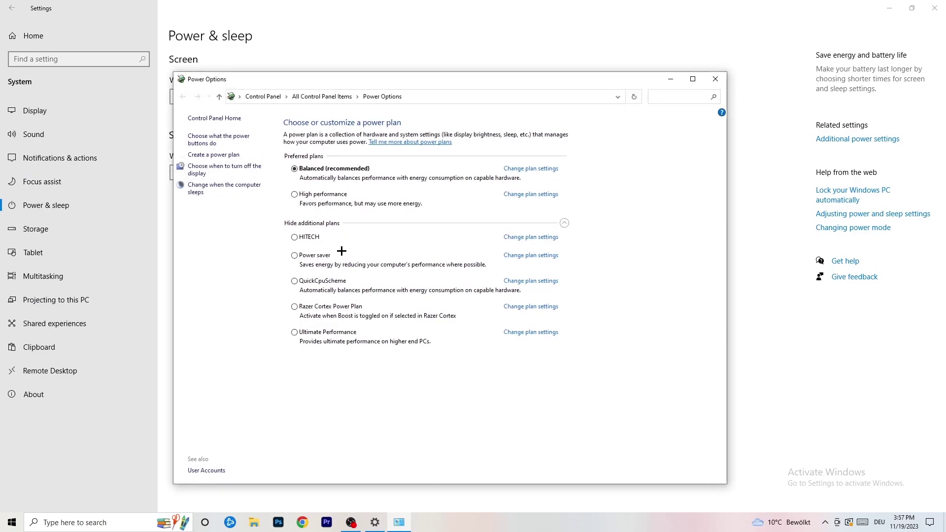
pyautogui.click(565, 223)
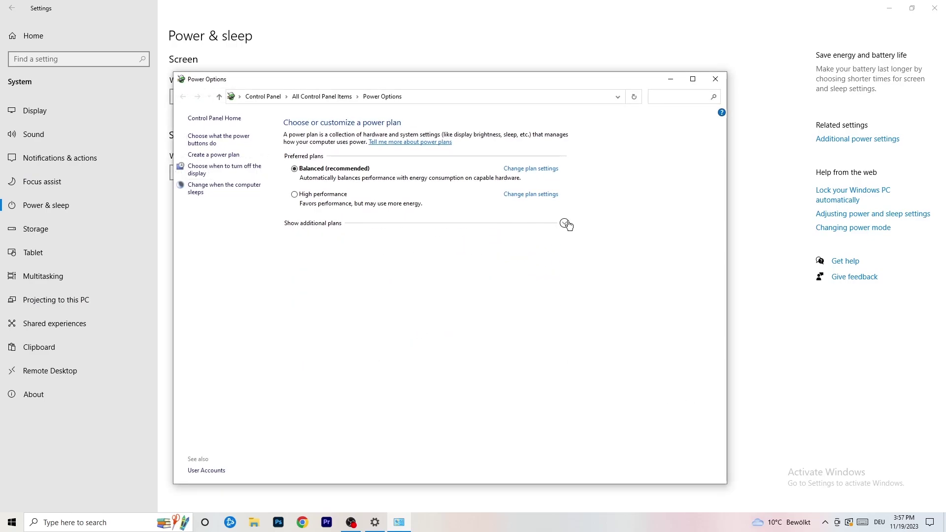
pyautogui.click(564, 223)
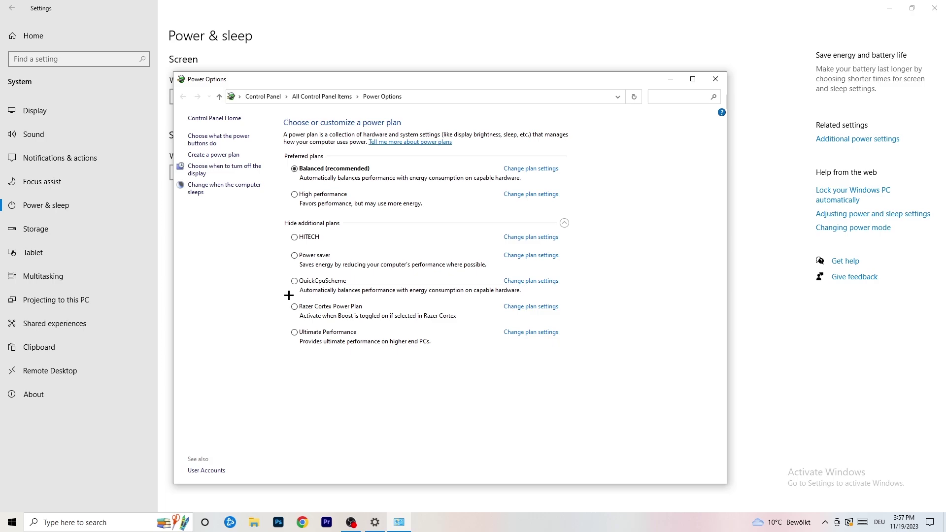
pyautogui.click(715, 79)
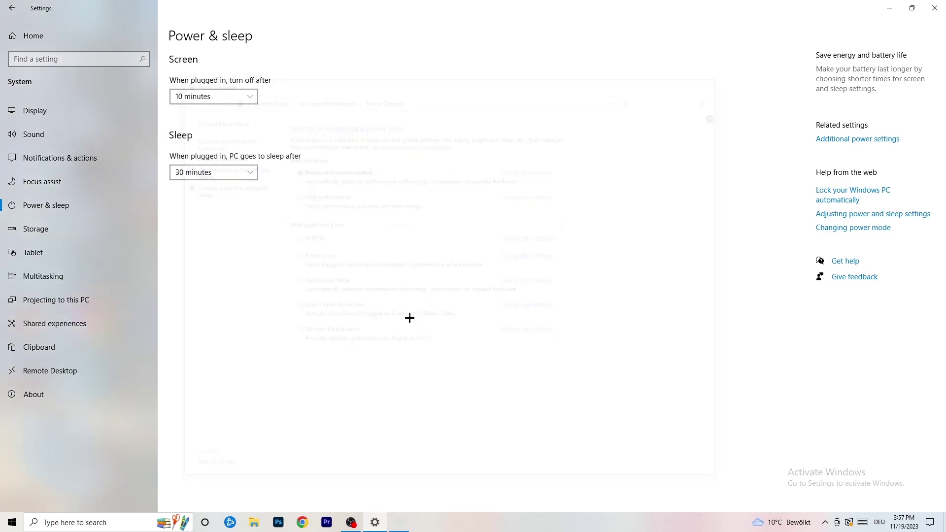
# Review the Storage Sense configuration, including its schedule and temporary file cleanup options, and close Settings.
pyautogui.click(57, 230)
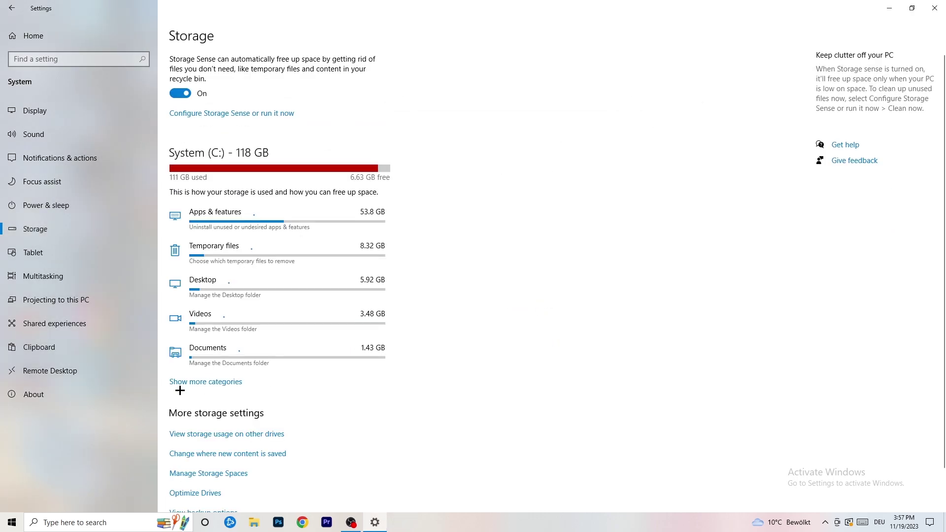
pyautogui.click(211, 118)
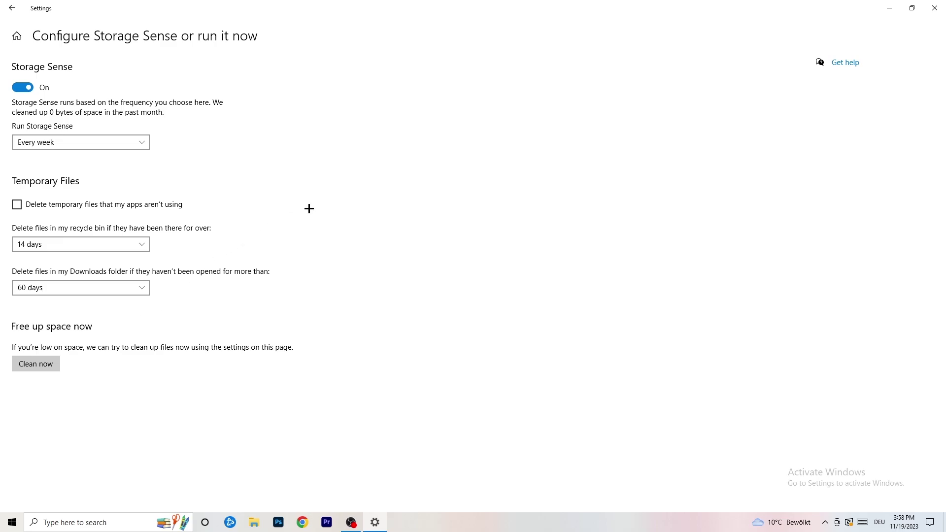
pyautogui.click(934, 5)
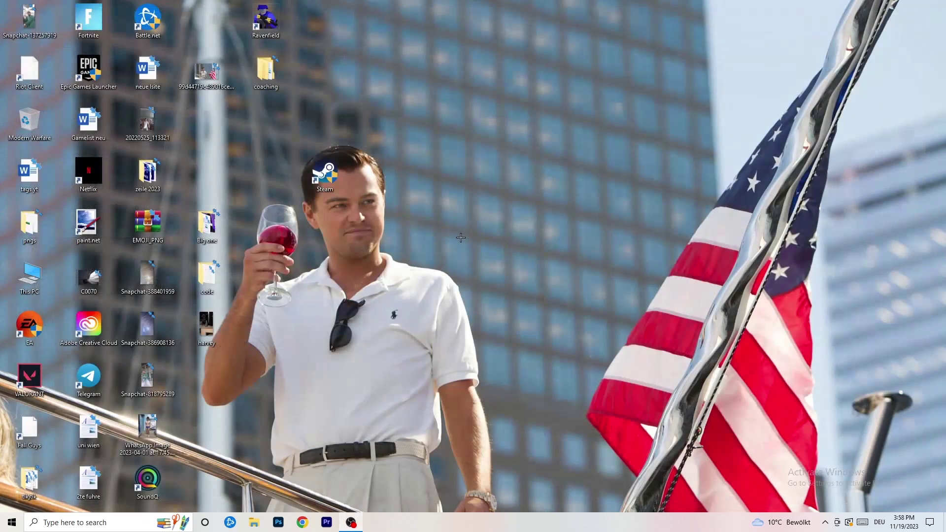